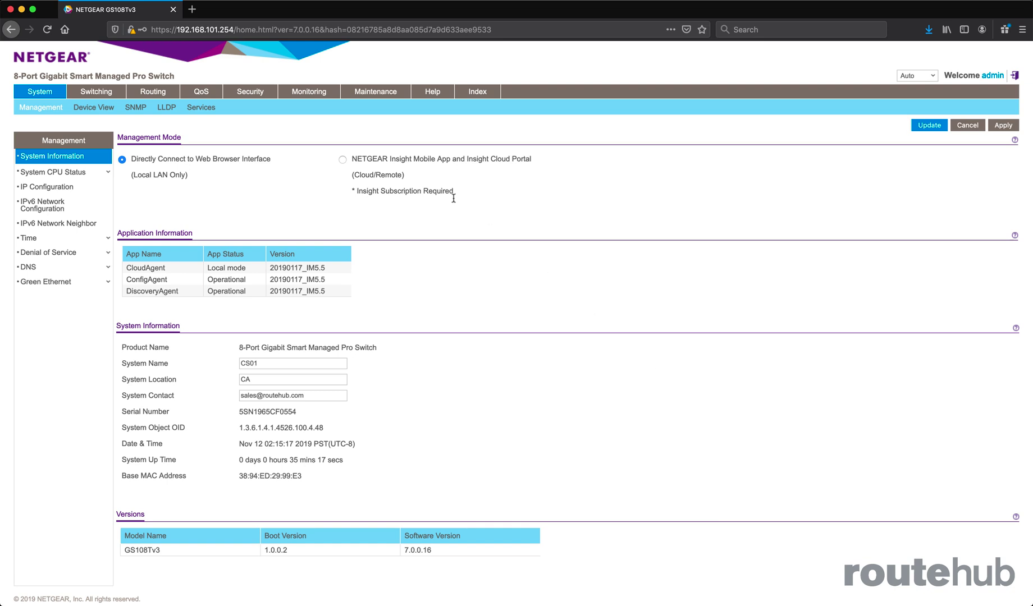
# Review the switch's Traffic Control security settings, the DIA_NETGEAR1.jpg network diagram and the USER PC2 remote session in VNC Viewer.
pyautogui.click(259, 96)
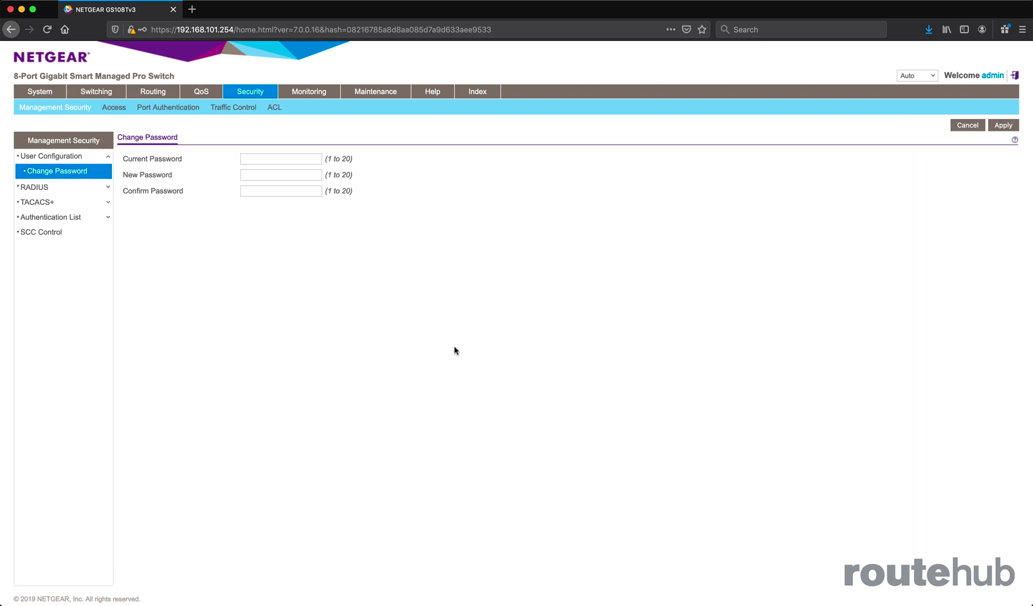
pyautogui.click(247, 110)
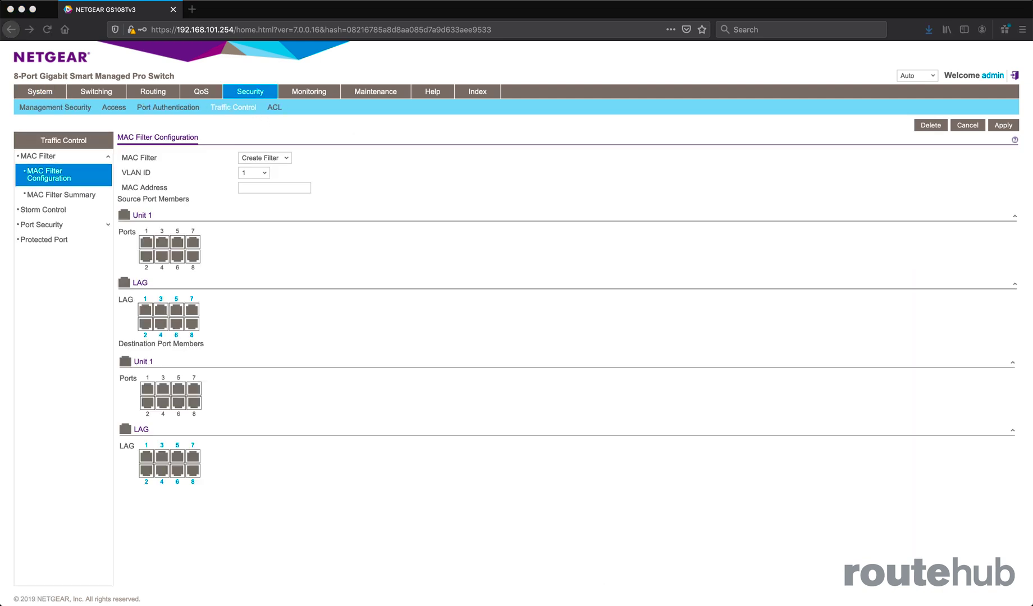
pyautogui.press('super+Tab')
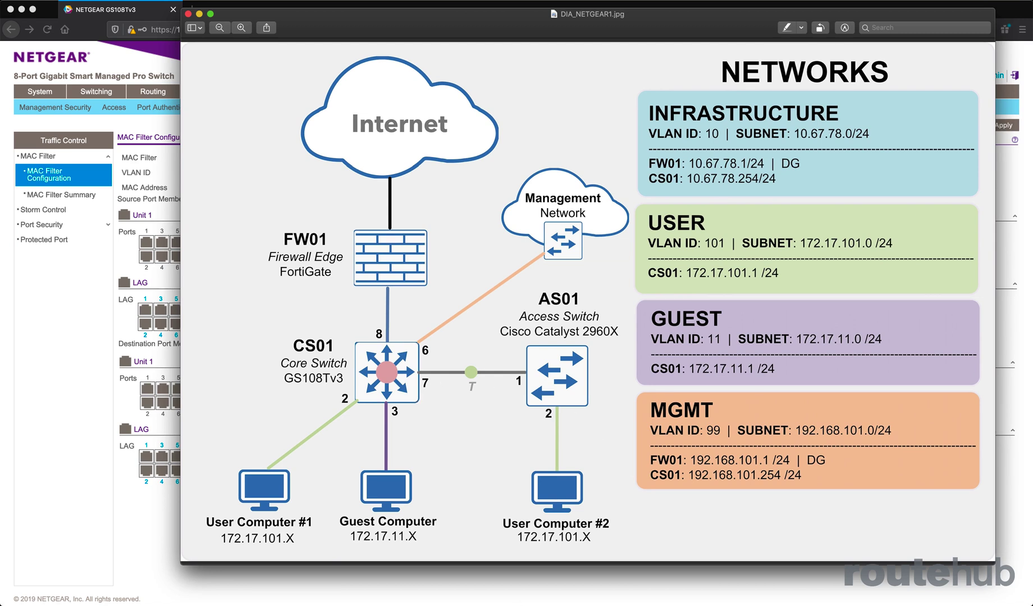
pyautogui.press('super+Tab')
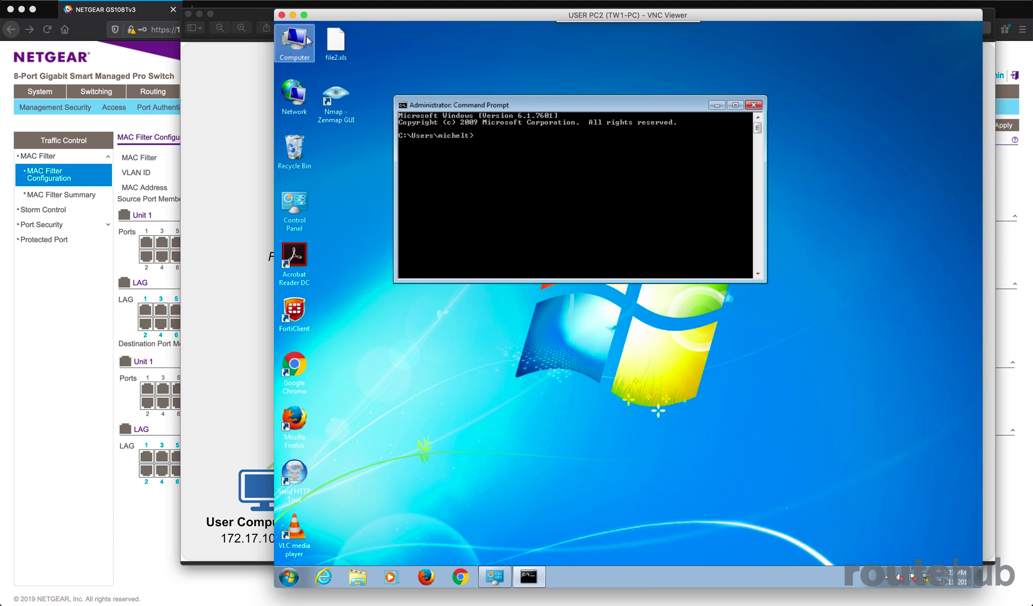
pyautogui.click(293, 15)
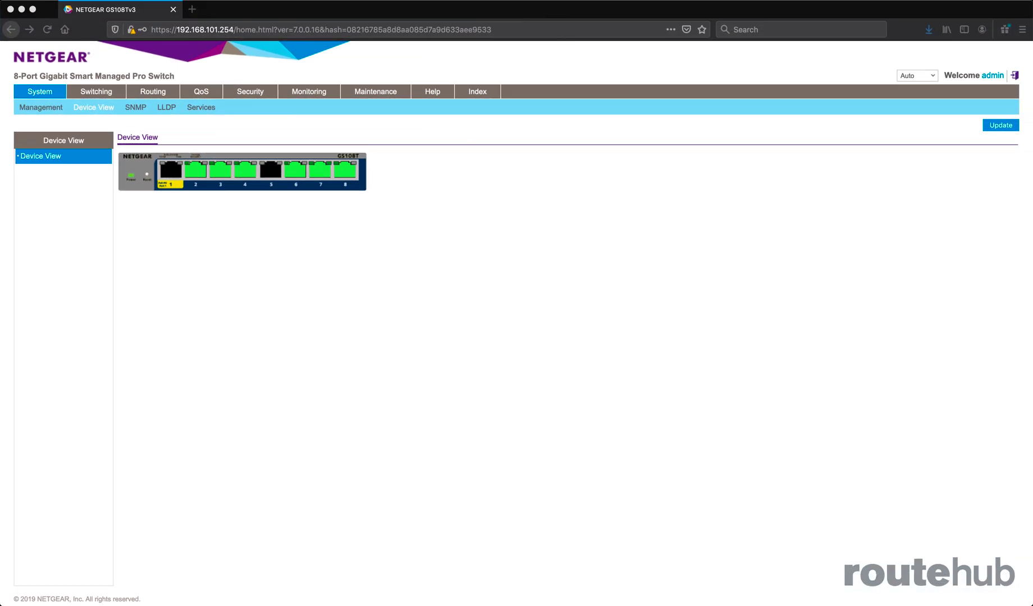
# Consult the network diagram and ping 172.17.101.101 from the terminal of the AS1-PC VNC session, stopping it after a few replies.
pyautogui.press('super+Tab')
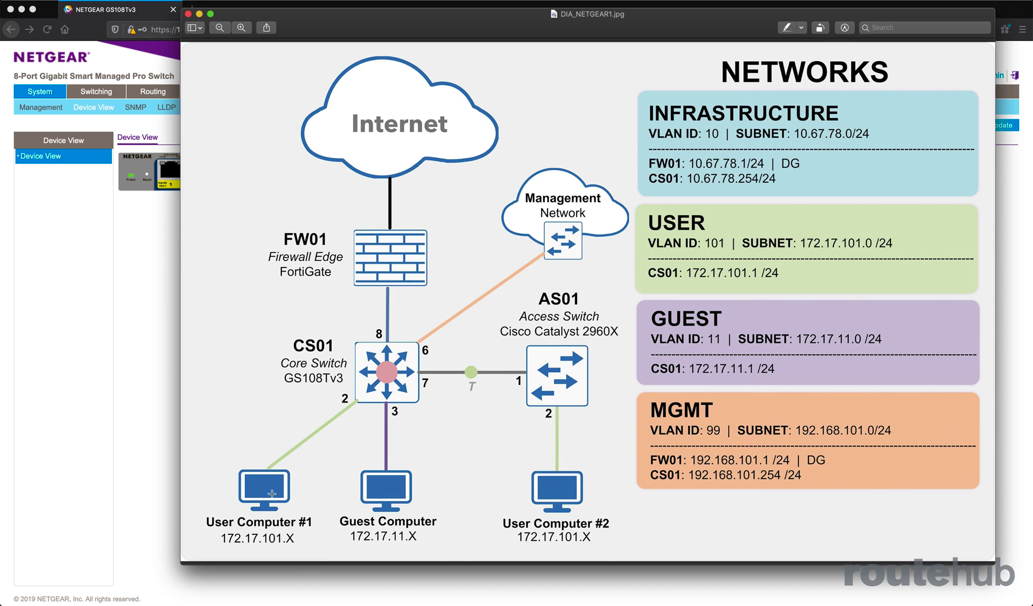
pyautogui.click(168, 148)
pyautogui.press('super+Tab')
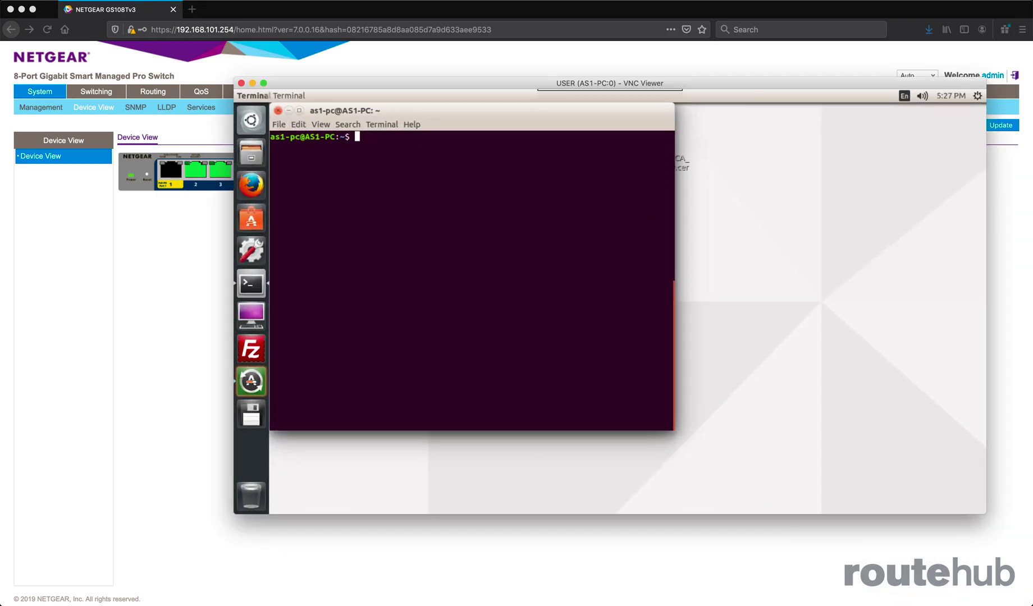
pyautogui.write('ping 172.17.101')
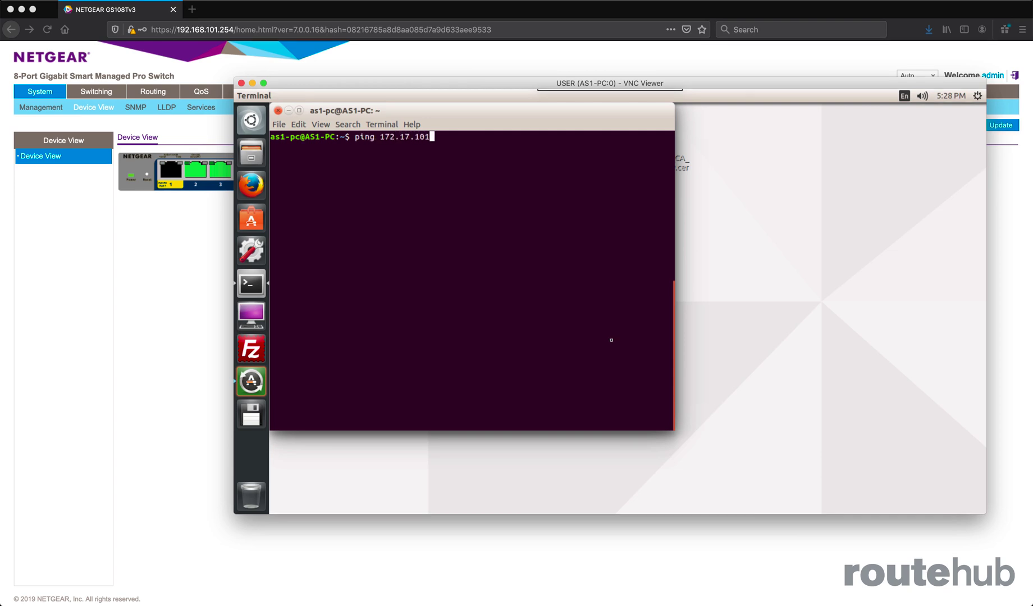
pyautogui.write('.101')
pyautogui.press('Return')
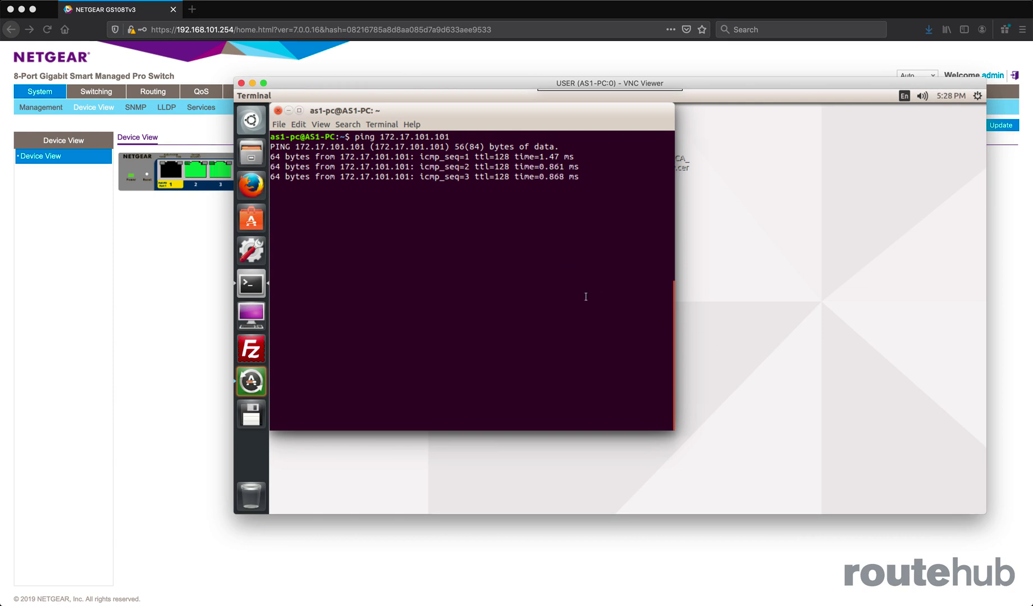
pyautogui.hotkey('ctrl', 'c')
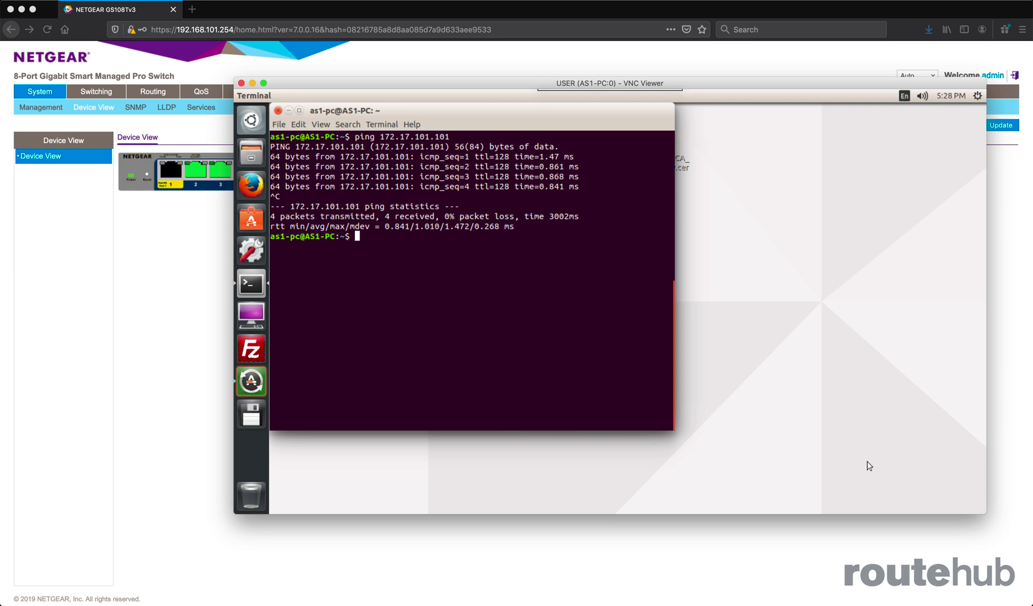
pyautogui.click(252, 83)
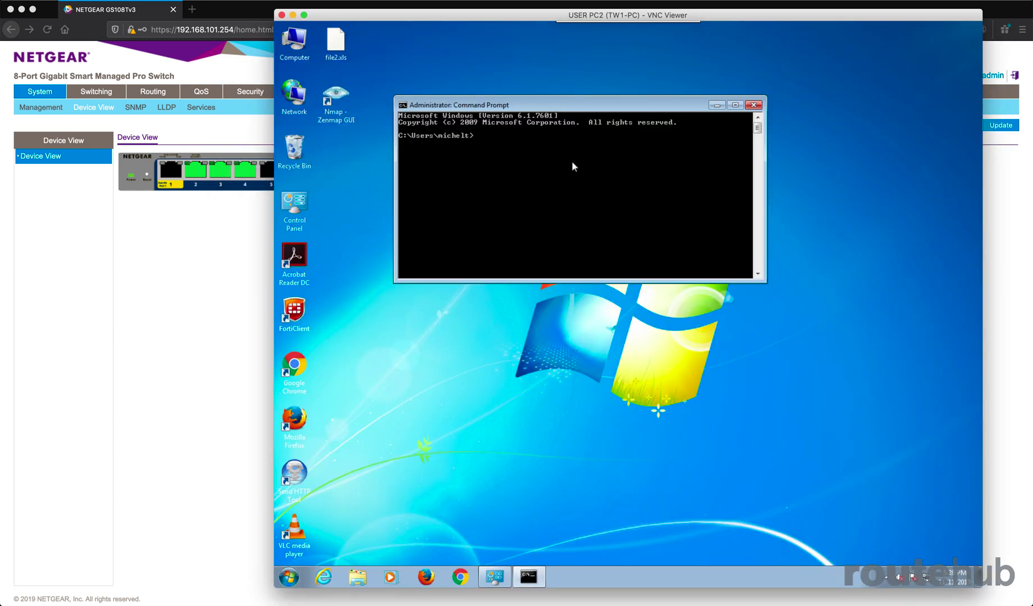
# Ping 172.17.101.100 from the command prompt of the USER PC2 VNC session, interrupt it and return to the switch's web page.
pyautogui.write('ping 172.17.101.100')
pyautogui.press('Return')
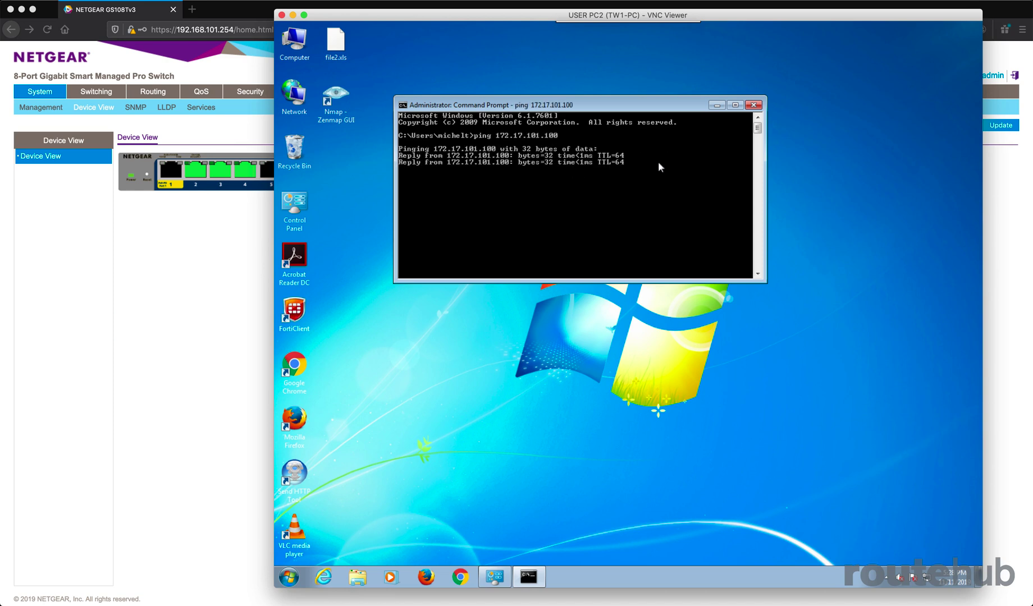
pyautogui.hotkey('ctrl', 'c')
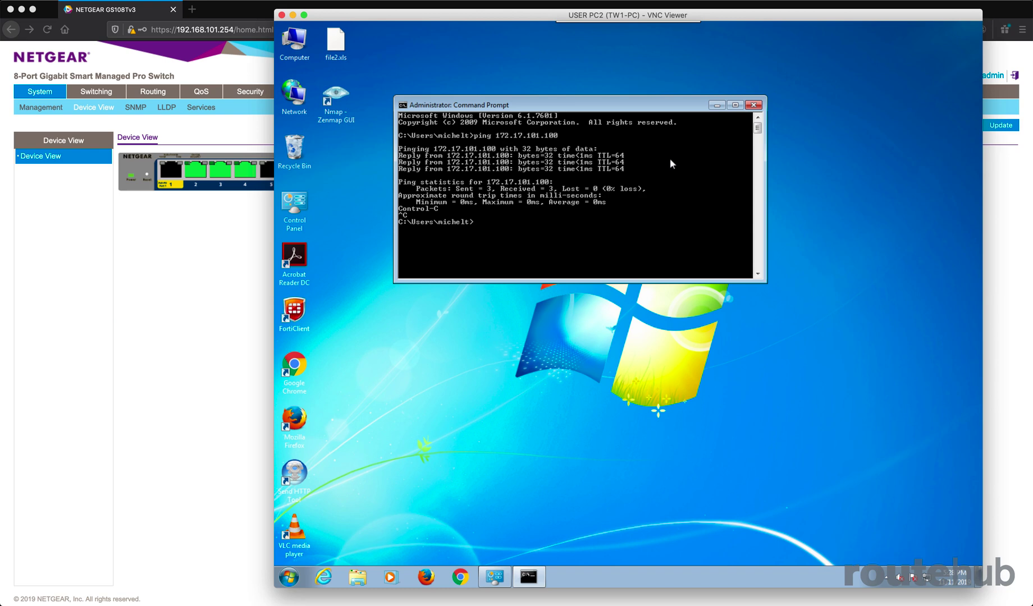
pyautogui.click(293, 15)
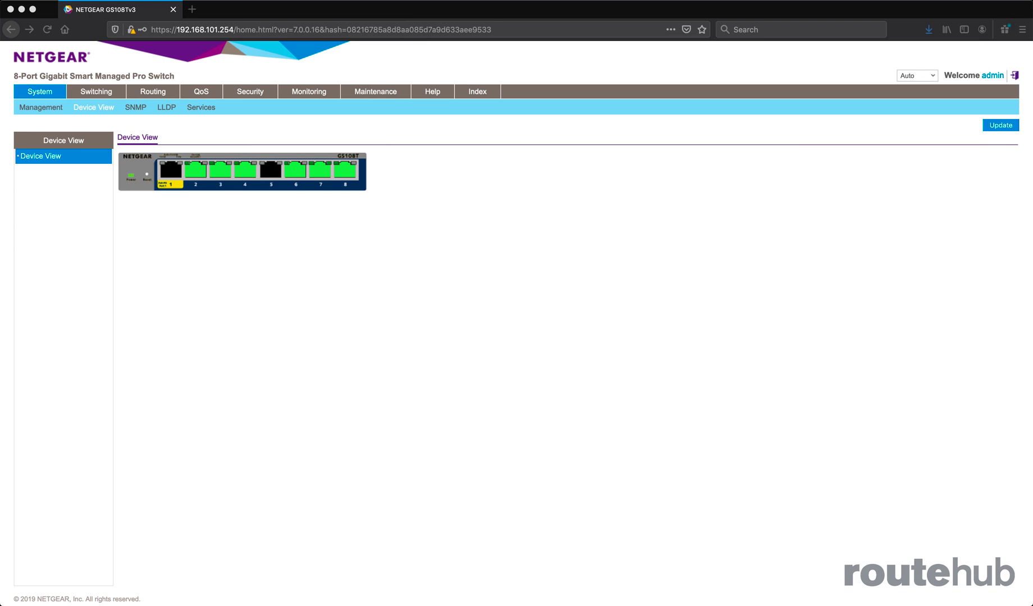
pyautogui.click(594, 324)
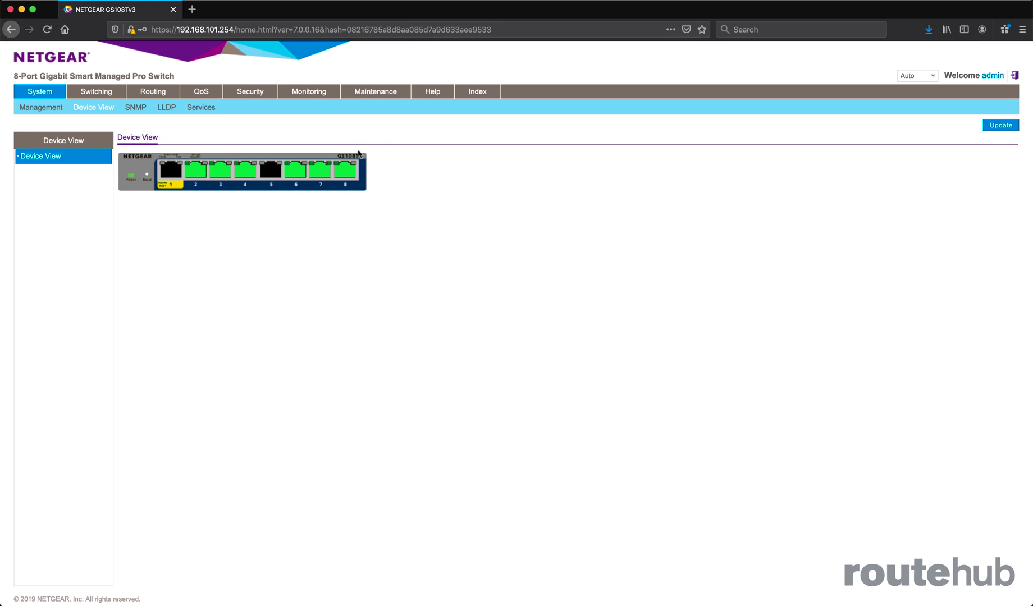
# Open the Protected Port settings in the switch's security traffic control section.
pyautogui.click(250, 93)
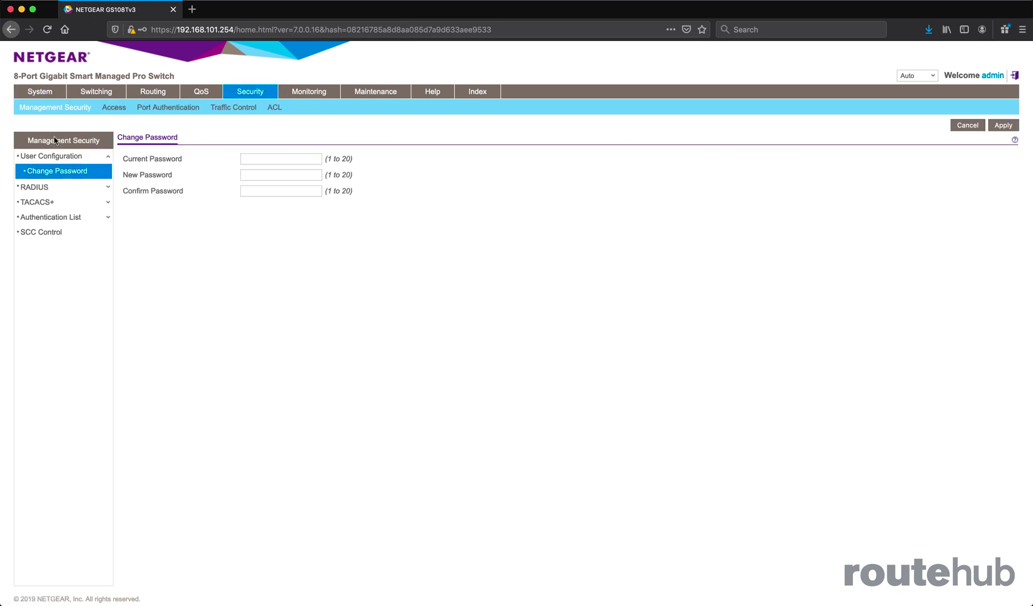
pyautogui.click(219, 108)
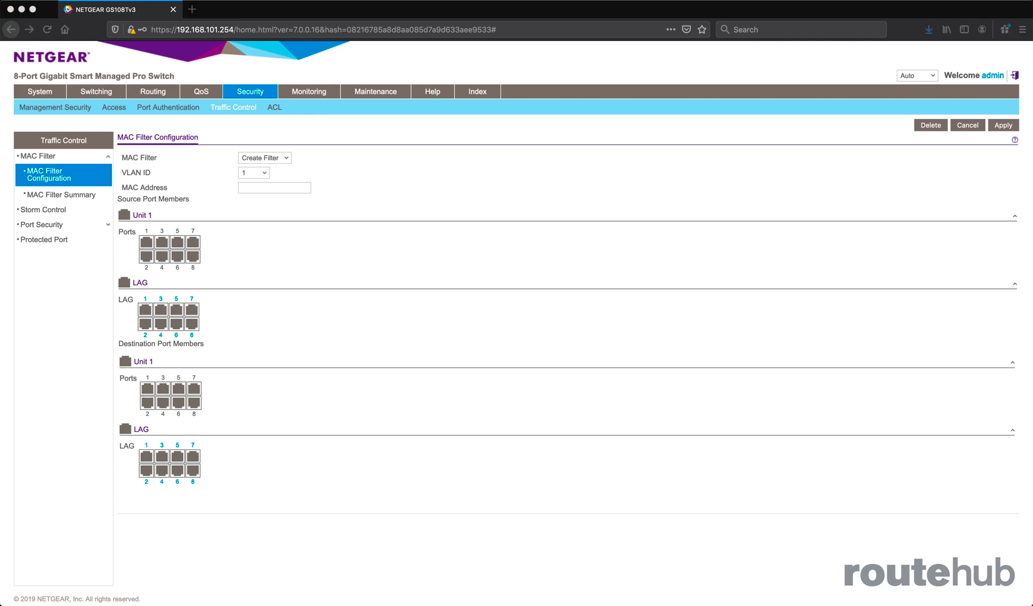
pyautogui.click(106, 156)
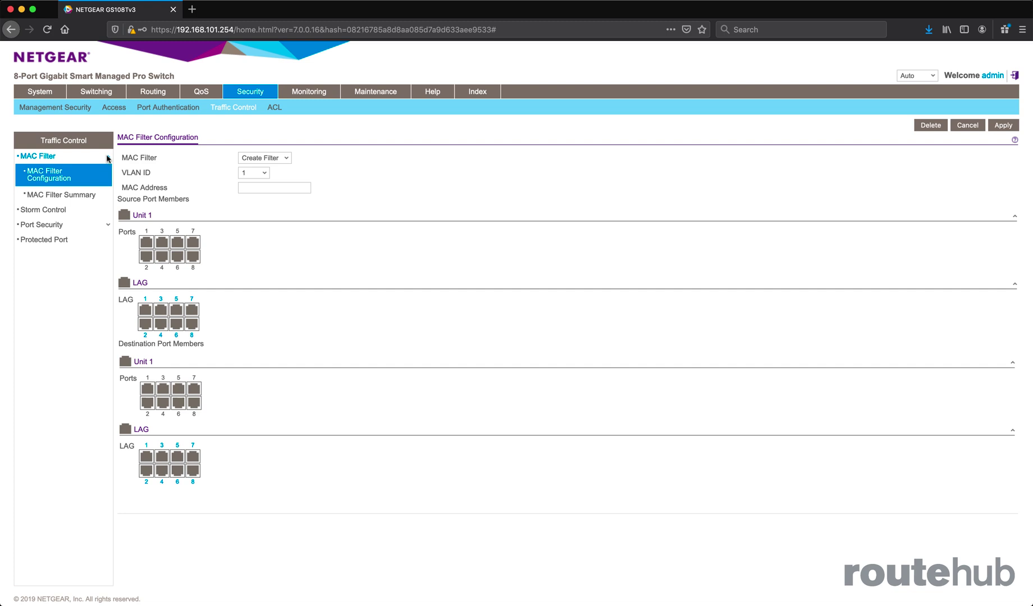
pyautogui.click(67, 160)
pyautogui.click(41, 202)
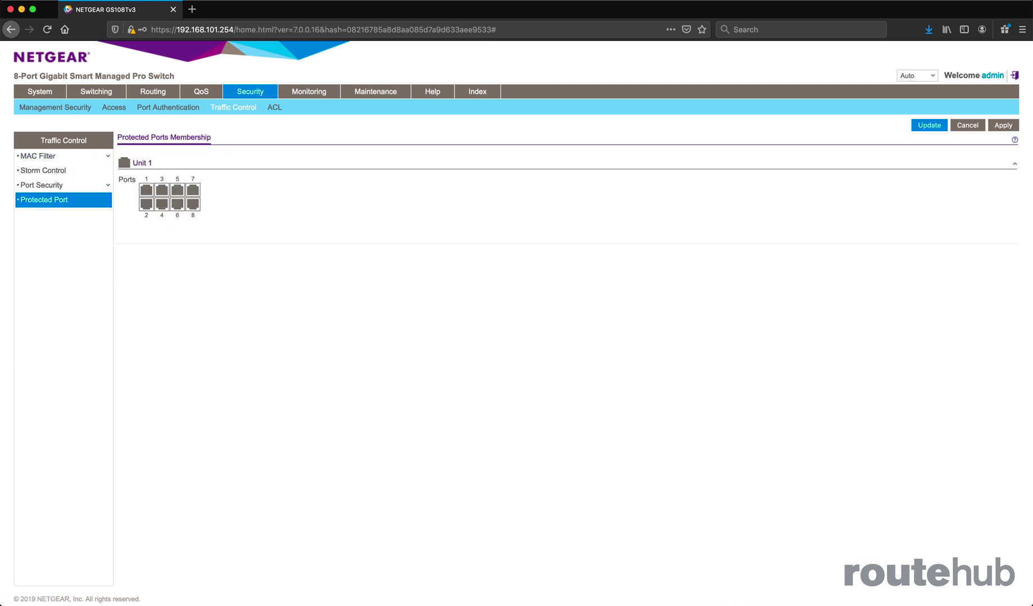
# Start a continuous ping to 4.2.2.2 in the AS1-PC terminal and shrink and move its window to make room for another.
pyautogui.press('super+Tab')
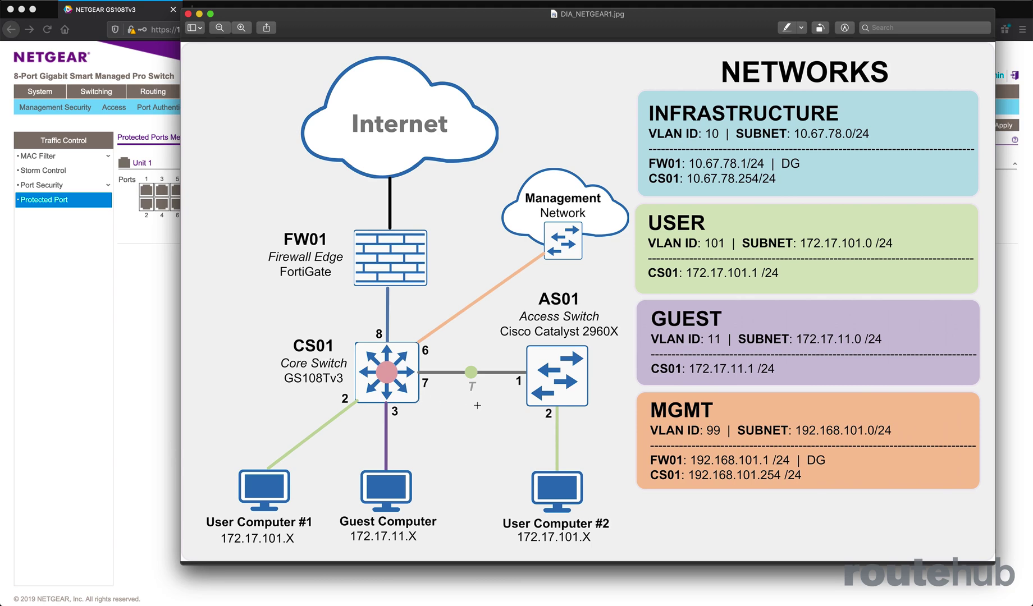
pyautogui.click(199, 14)
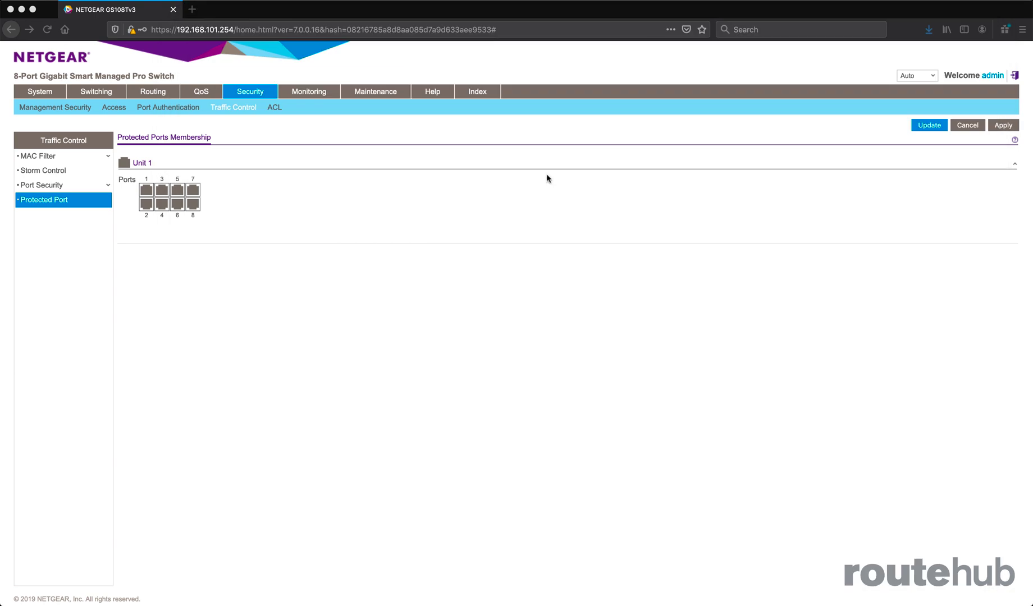
pyautogui.moveTo(1032, 115); pyautogui.dragTo(441, 55)
pyautogui.press('Return')
pyautogui.press('Return')
pyautogui.press('Return')
pyautogui.press('Return')
pyautogui.press('Return')
pyautogui.press('Return')
pyautogui.press('Return')
pyautogui.write('ping 4.2.2.2')
pyautogui.press('Return')
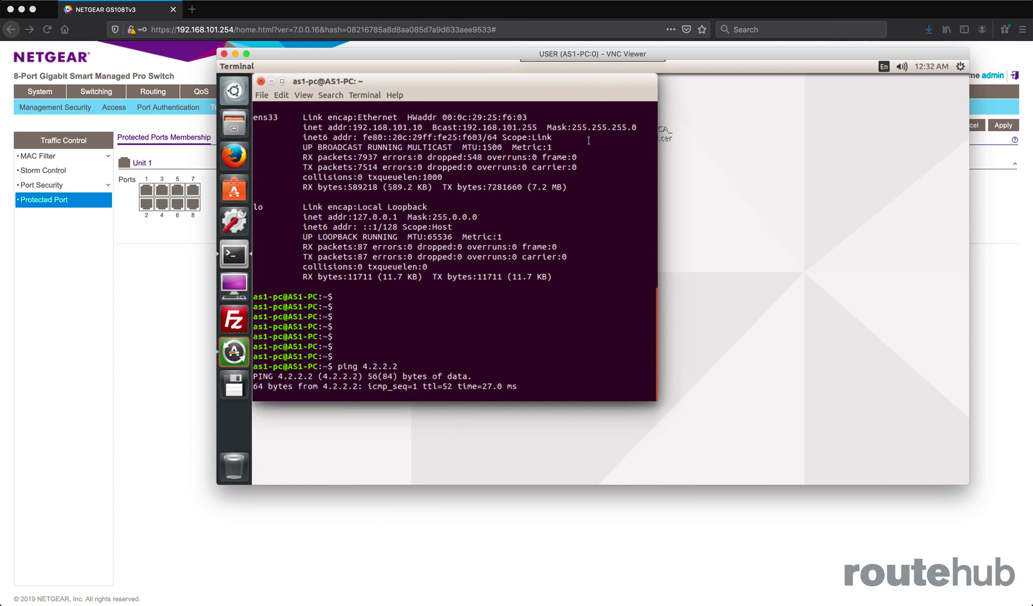
pyautogui.moveTo(543, 323); pyautogui.dragTo(556, 247)
pyautogui.moveTo(480, 84); pyautogui.dragTo(670, 84)
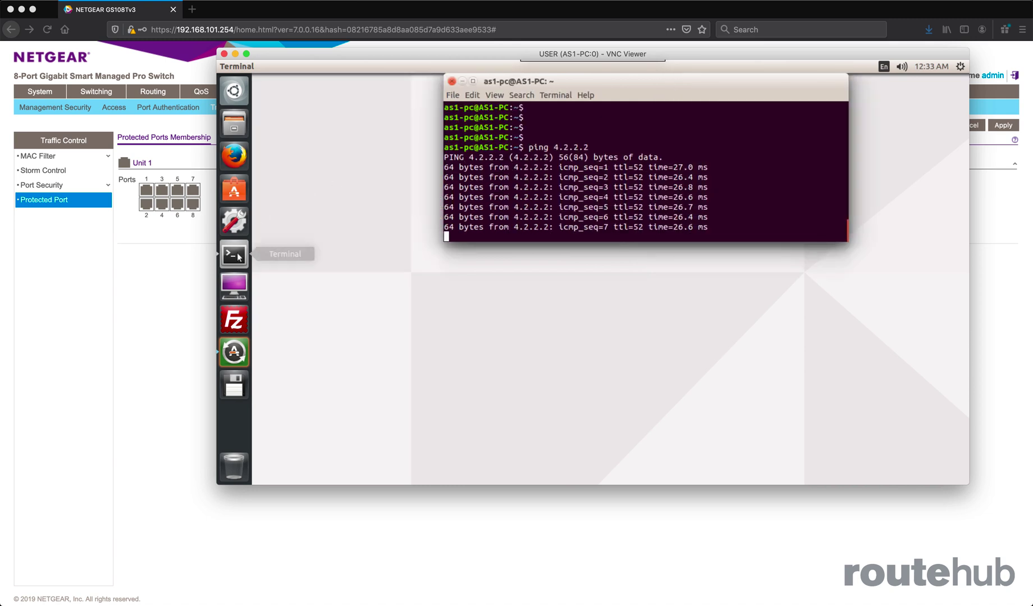
# Open a second terminal below the first on AS1-PC and start a continuous ping to 172.17.101.101.
pyautogui.rightClick(239, 256)
pyautogui.click(284, 256)
pyautogui.moveTo(540, 226); pyautogui.dragTo(732, 205)
pyautogui.moveTo(715, 196); pyautogui.dragTo(702, 279)
pyautogui.write('ping 172.17.101')
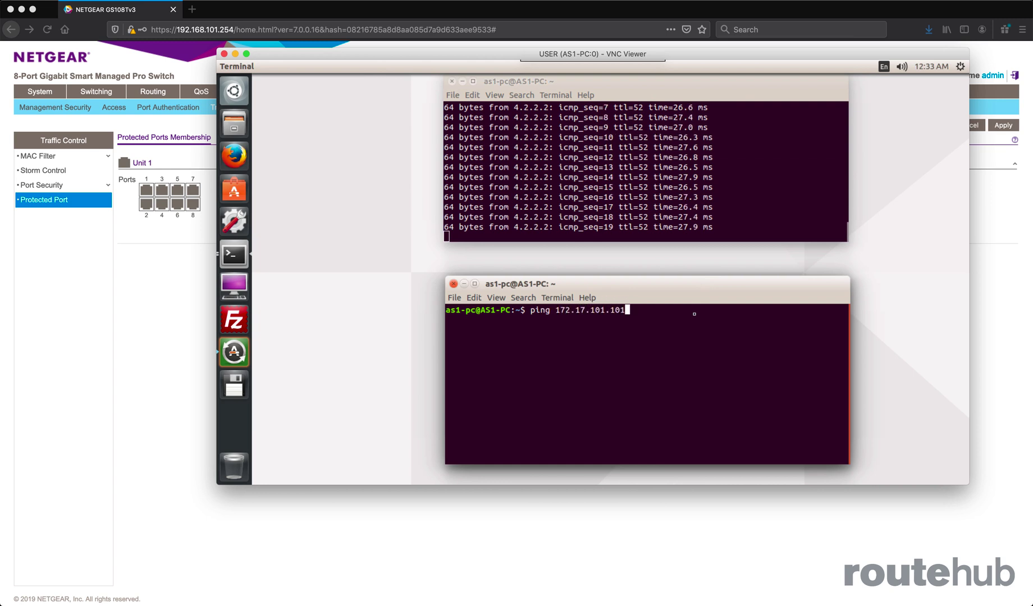
pyautogui.press('Return')
pyautogui.moveTo(693, 280); pyautogui.dragTo(690, 271)
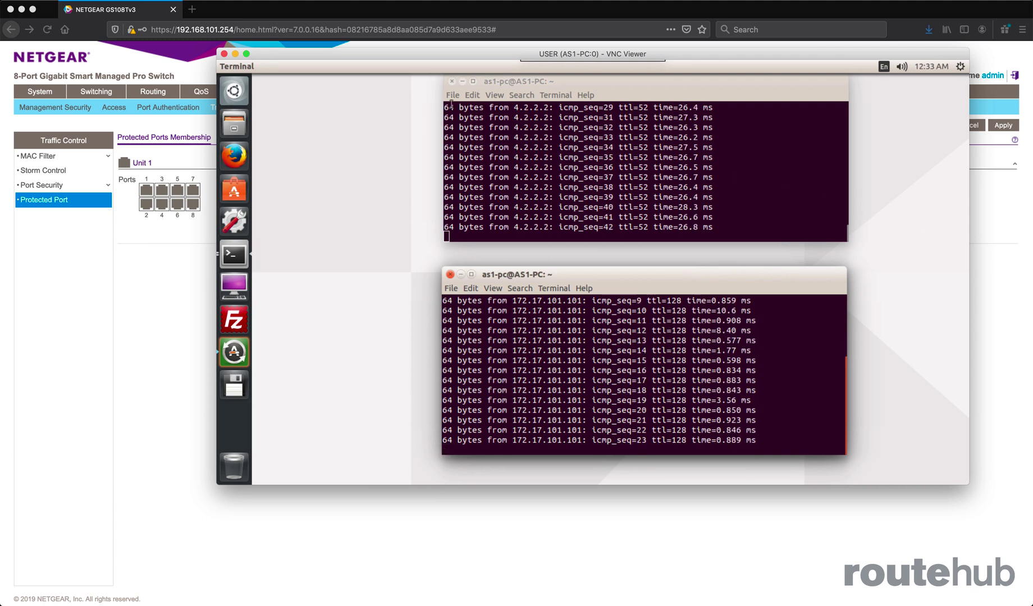
# Set ports 2 and 4 as protected ports on the switch and apply the change.
pyautogui.moveTo(332, 54); pyautogui.dragTo(1032, 90)
pyautogui.click(545, 529)
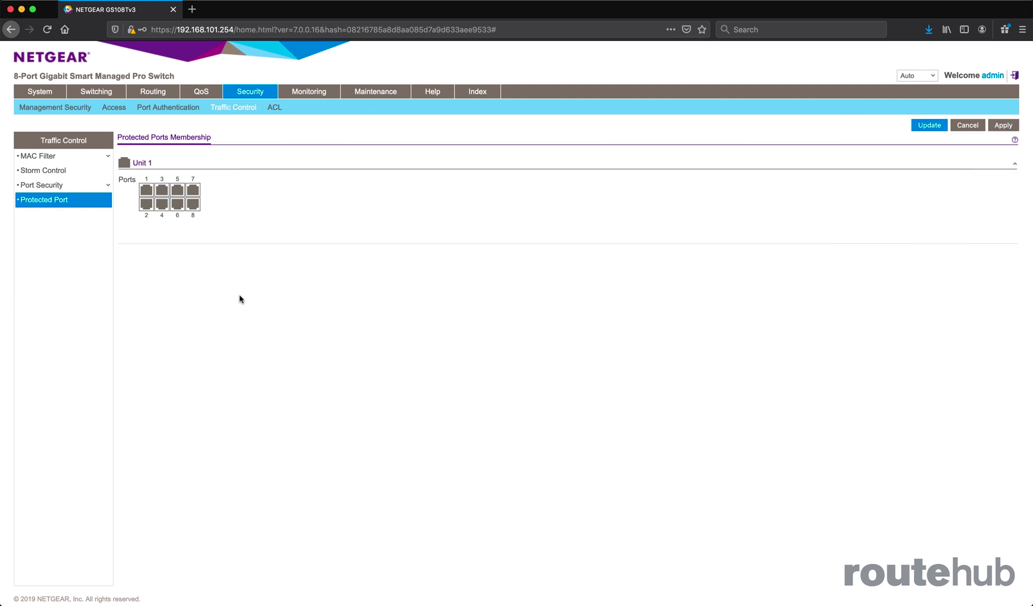
pyautogui.click(146, 203)
pyautogui.click(161, 204)
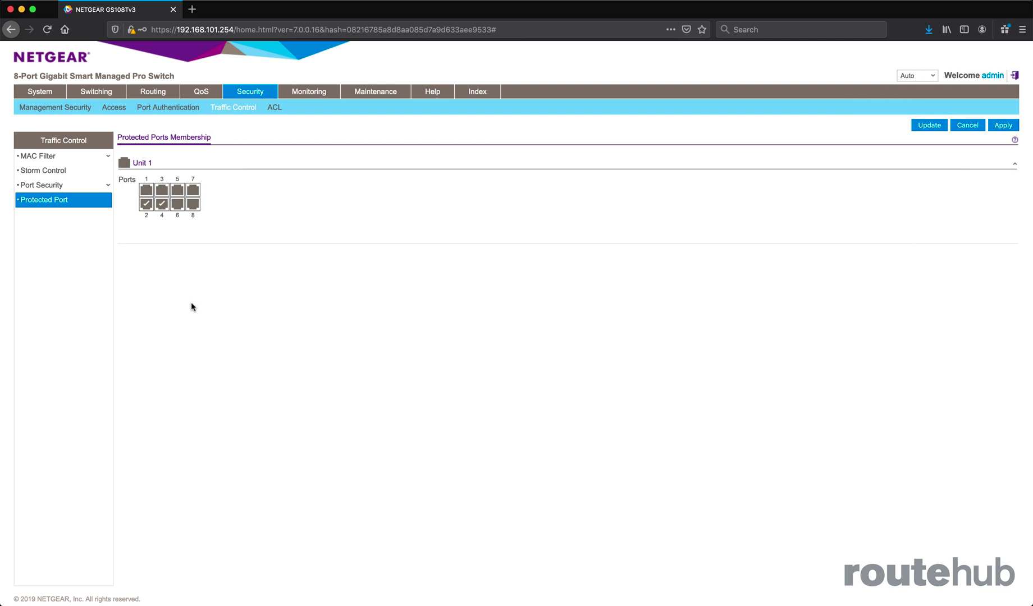
pyautogui.click(1002, 125)
# Check the running pings on AS1-PC and ping 172.17.101.100 again from USER PC2's command prompt, then interrupt it.
pyautogui.moveTo(1032, 88); pyautogui.dragTo(433, 60)
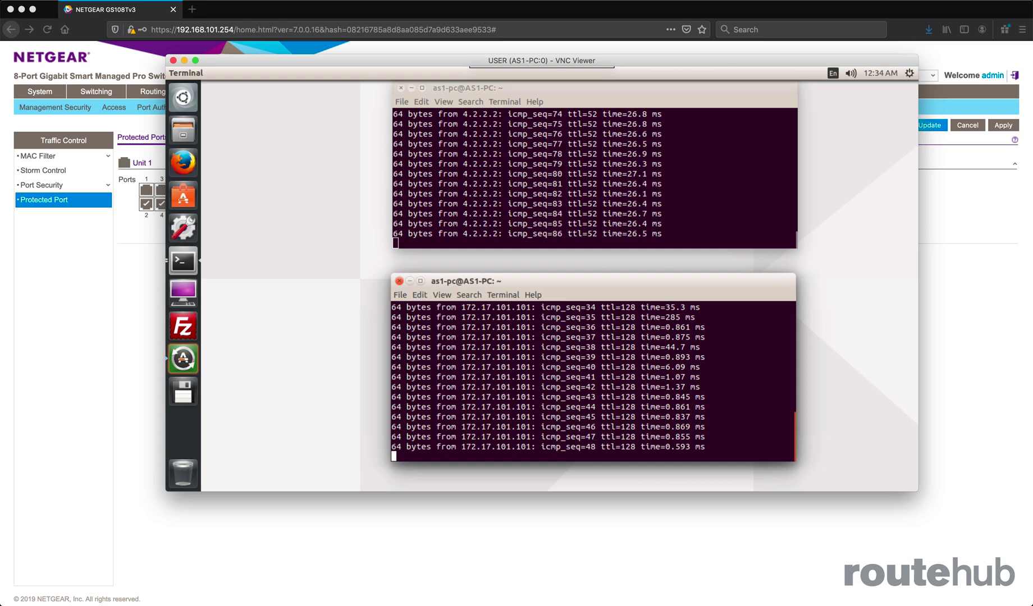
pyautogui.press('super+grave')
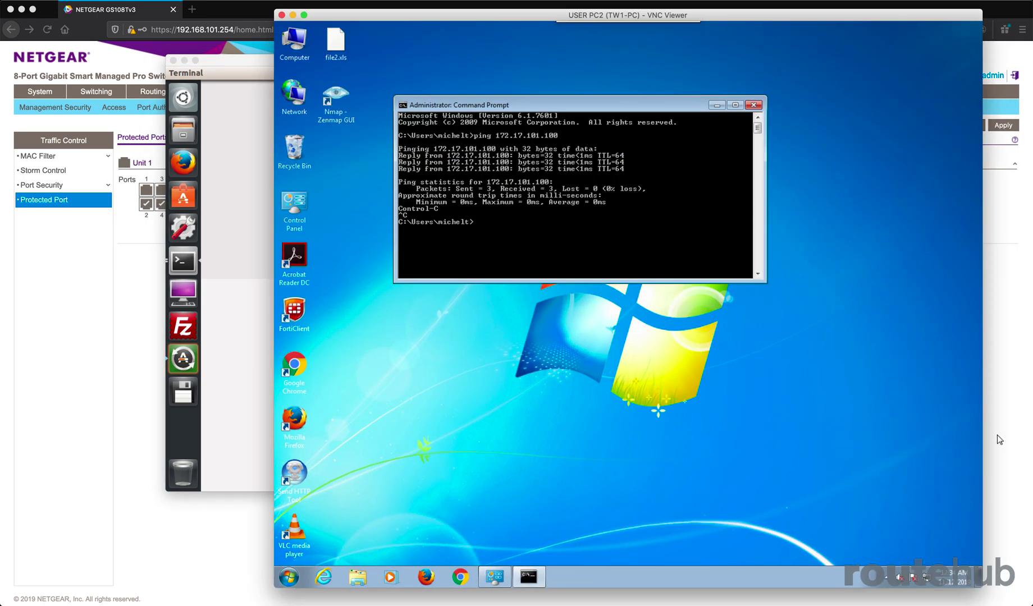
pyautogui.press('Return')
pyautogui.press('Return')
pyautogui.press('Return')
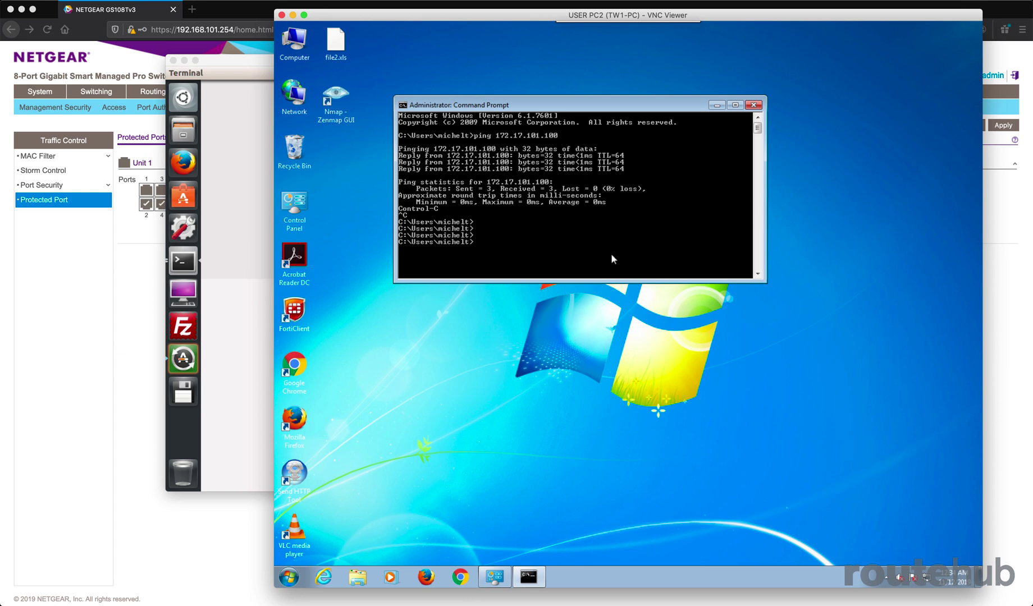
pyautogui.press('Up')
pyautogui.press('Return')
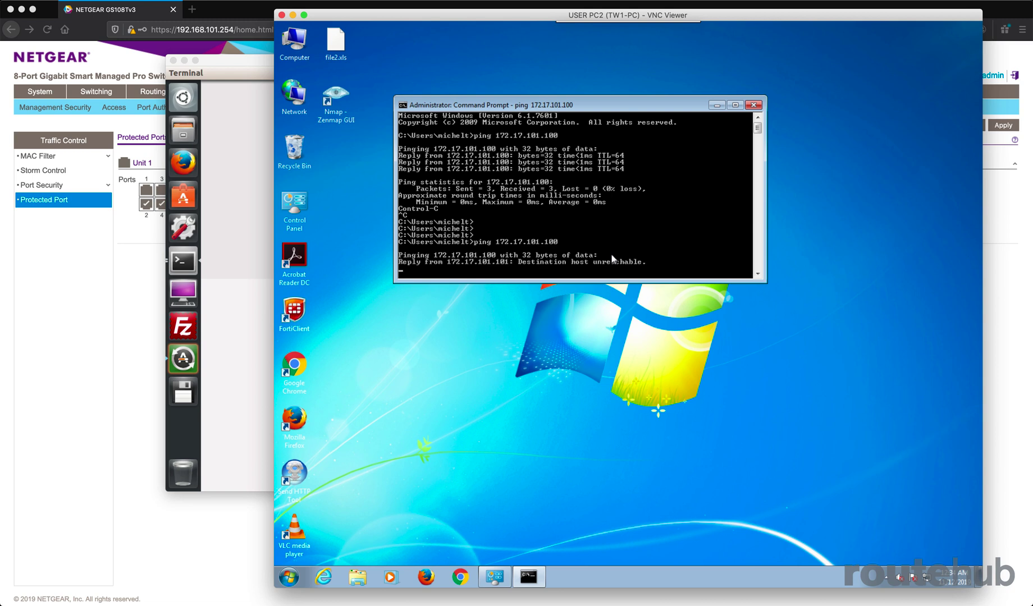
pyautogui.hotkey('ctrl', 'c')
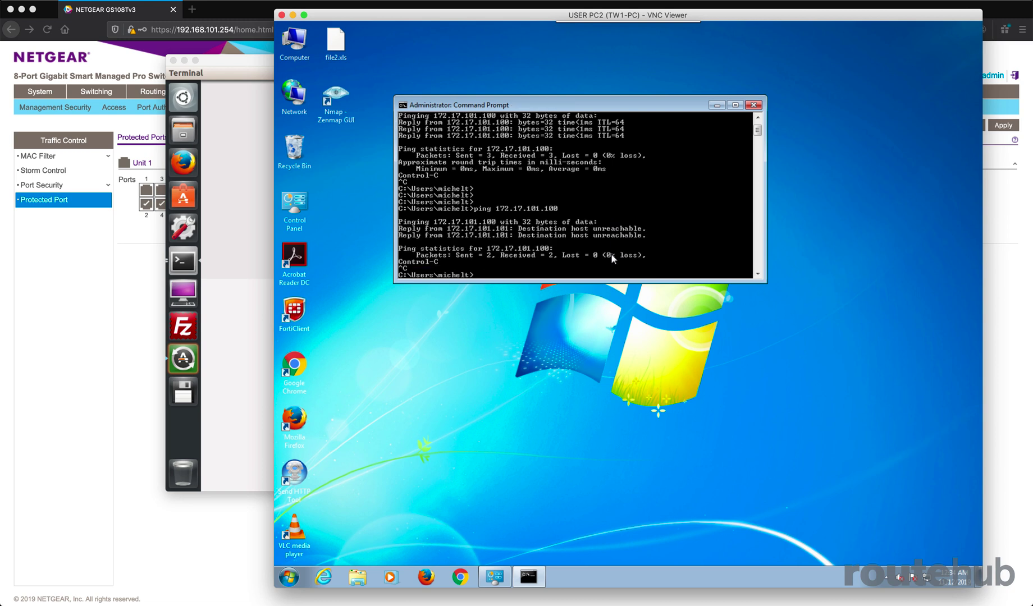
# Ping 4.2.2.2 from USER PC2's command prompt and return to the switch's Protected Port page.
pyautogui.press('Return')
pyautogui.press('Return')
pyautogui.press('Return')
pyautogui.write('ping 4')
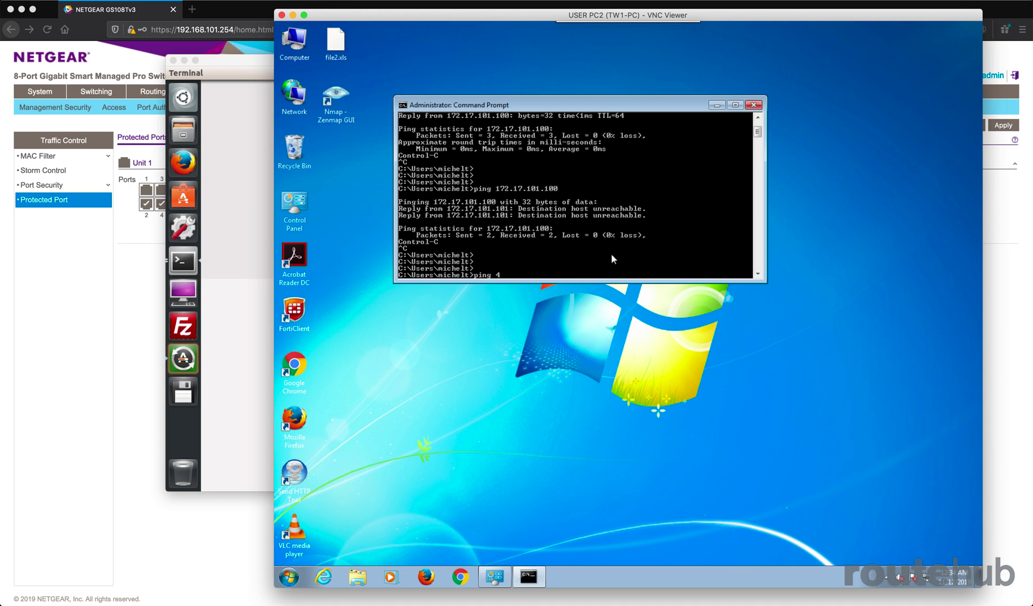
pyautogui.write('.2.2.2')
pyautogui.press('Return')
pyautogui.press('Return')
pyautogui.press('Return')
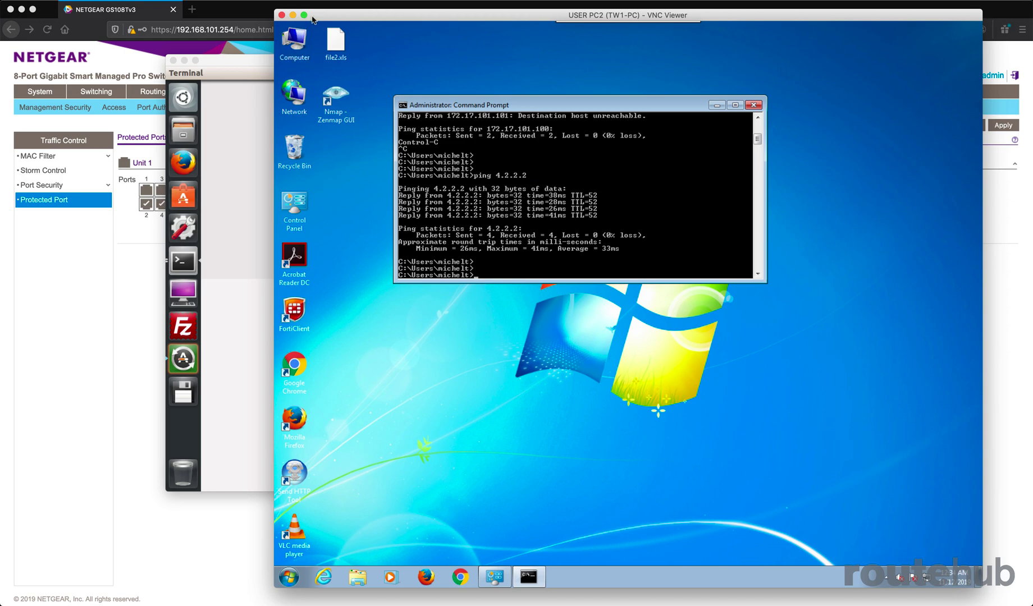
pyautogui.moveTo(314, 18); pyautogui.dragTo(1032, 174)
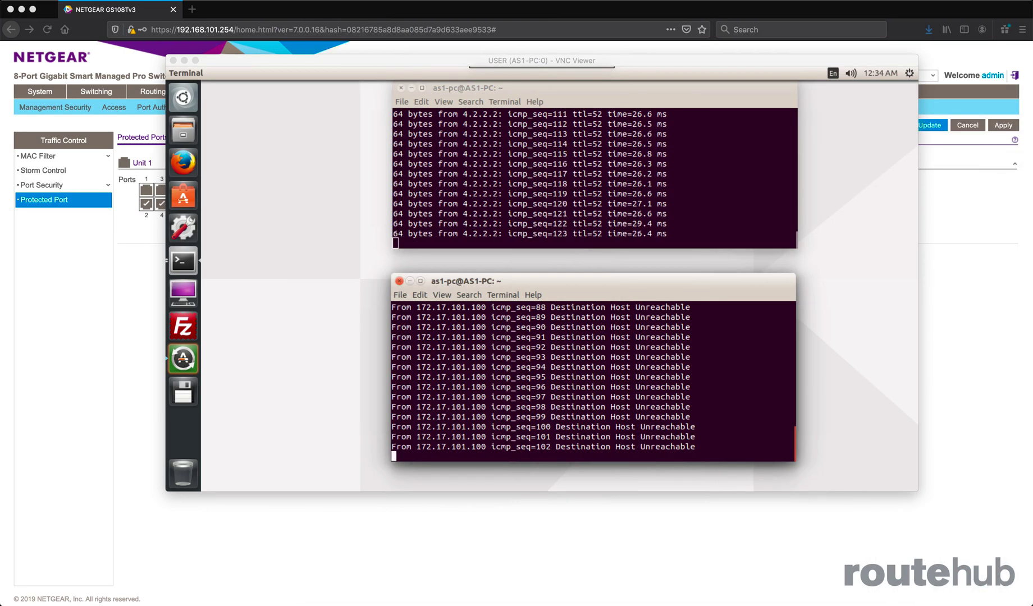
pyautogui.moveTo(277, 59); pyautogui.dragTo(1032, 179)
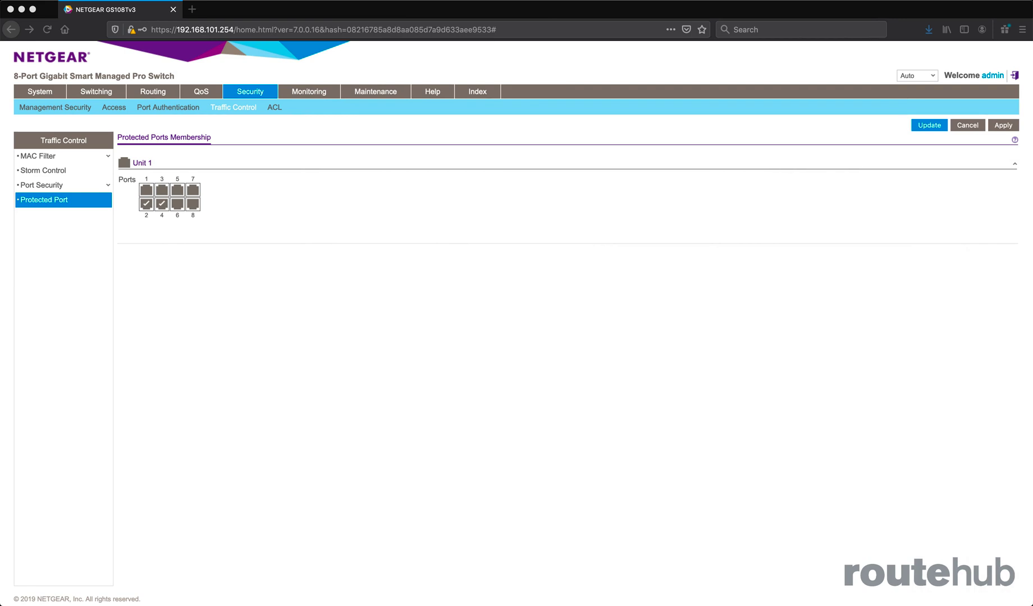